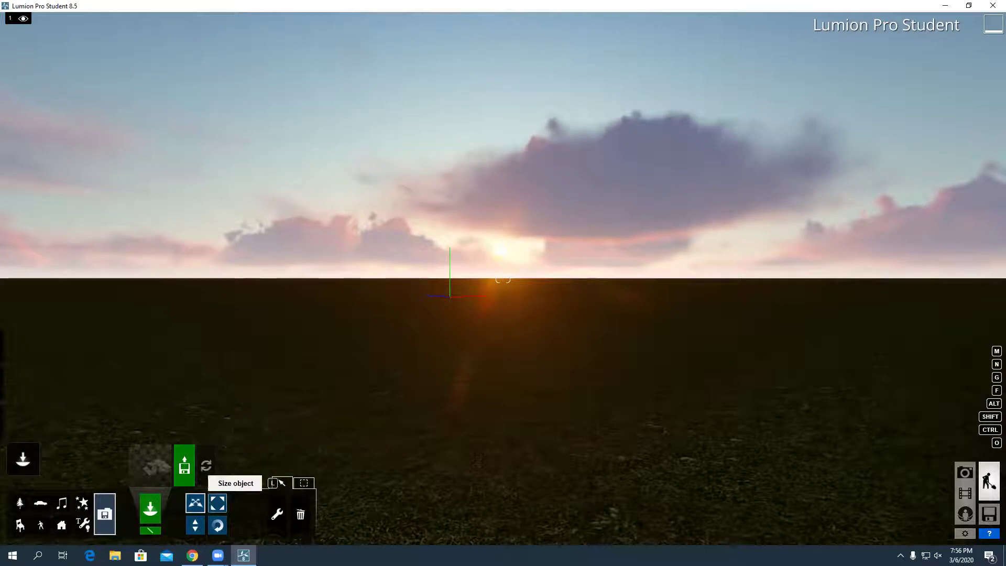
# In Landscape mode, paint a test hill with the Raise brush, then undo it.
pyautogui.moveTo(23, 459)
pyautogui.click(22, 385)
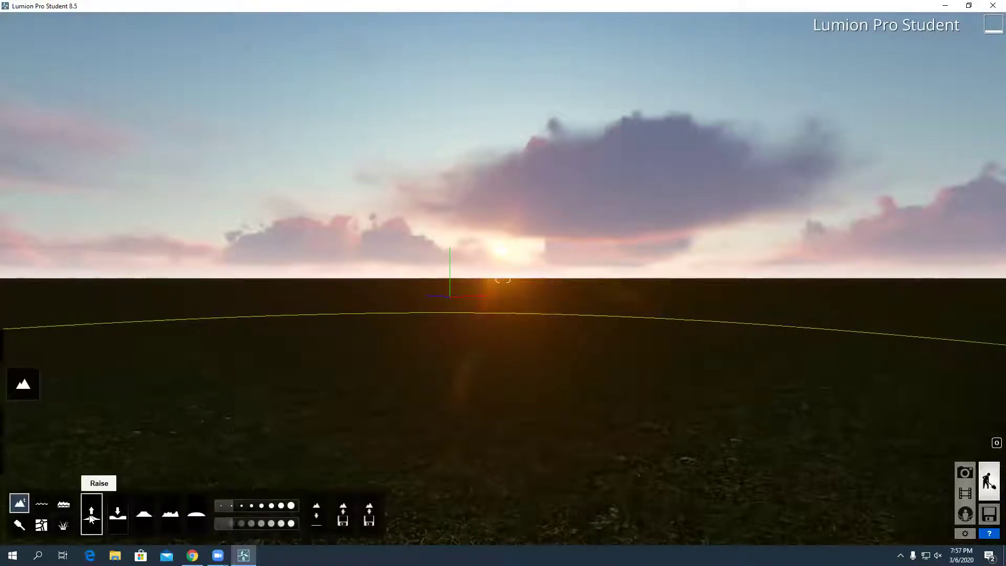
pyautogui.moveTo(175, 311); pyautogui.dragTo(229, 292)
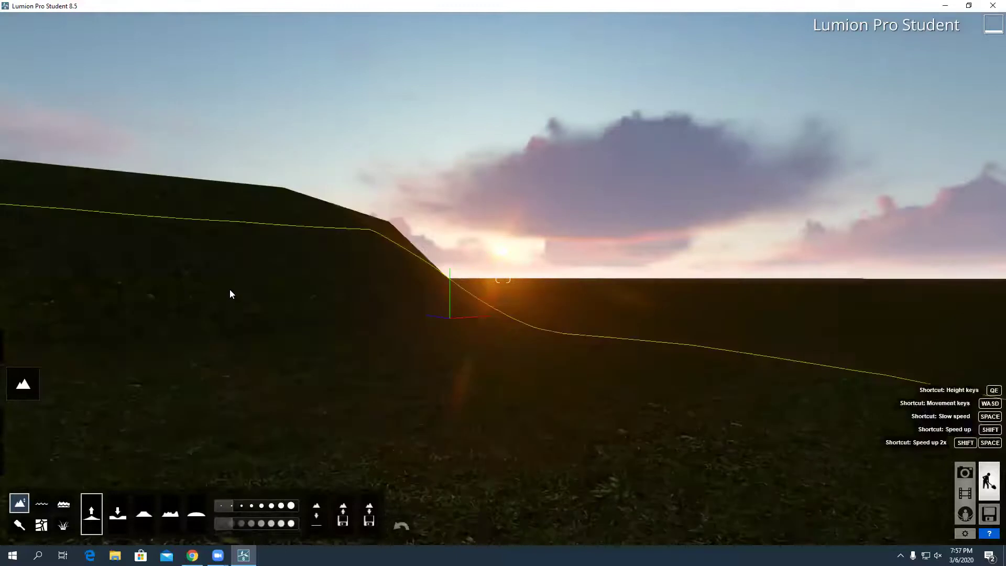
pyautogui.press('s')
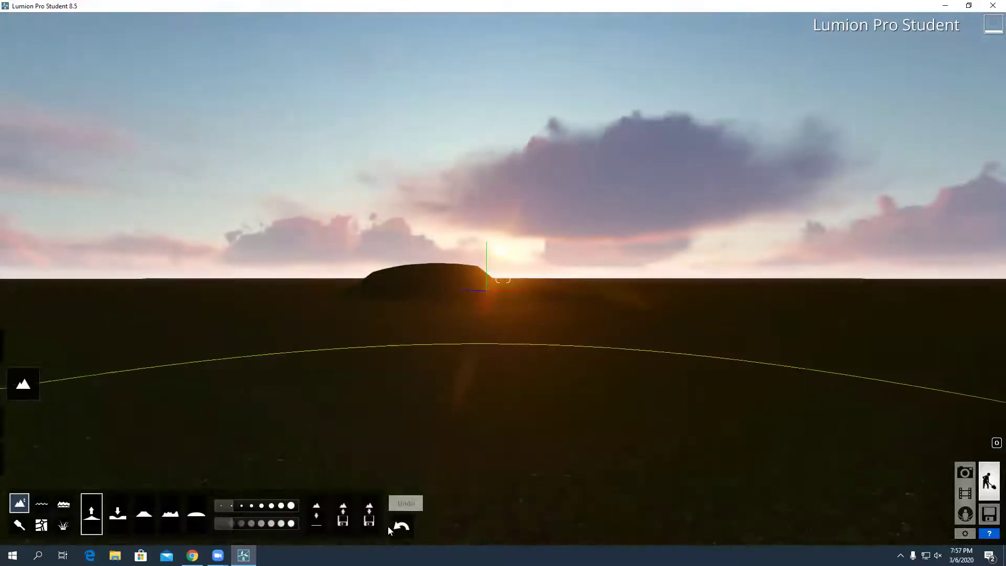
pyautogui.click(402, 526)
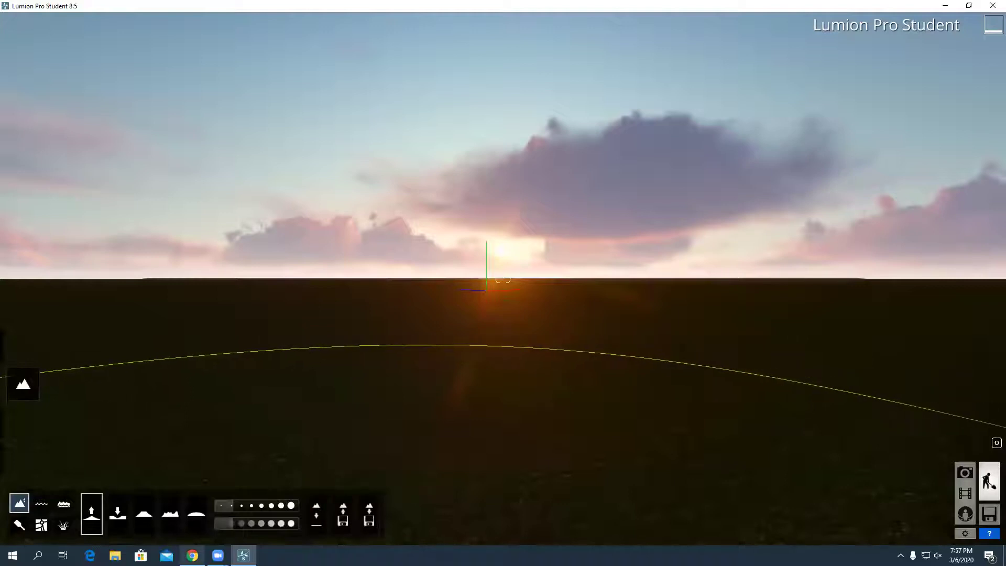
# Bring up the terrain.party map in Chrome and pan it across the central United States.
pyautogui.moveTo(192, 555)
pyautogui.click(192, 503)
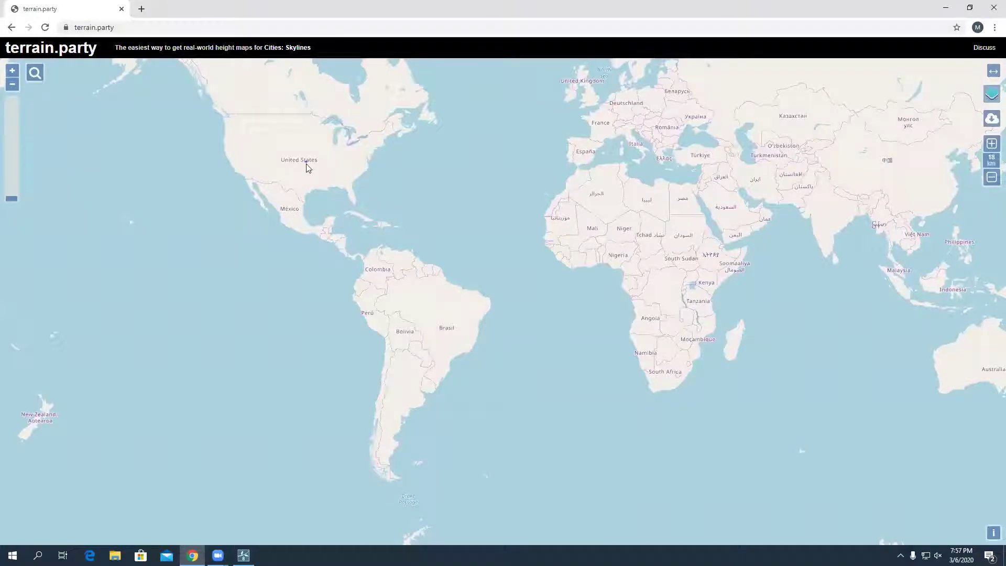
pyautogui.scroll(5, 307, 166)
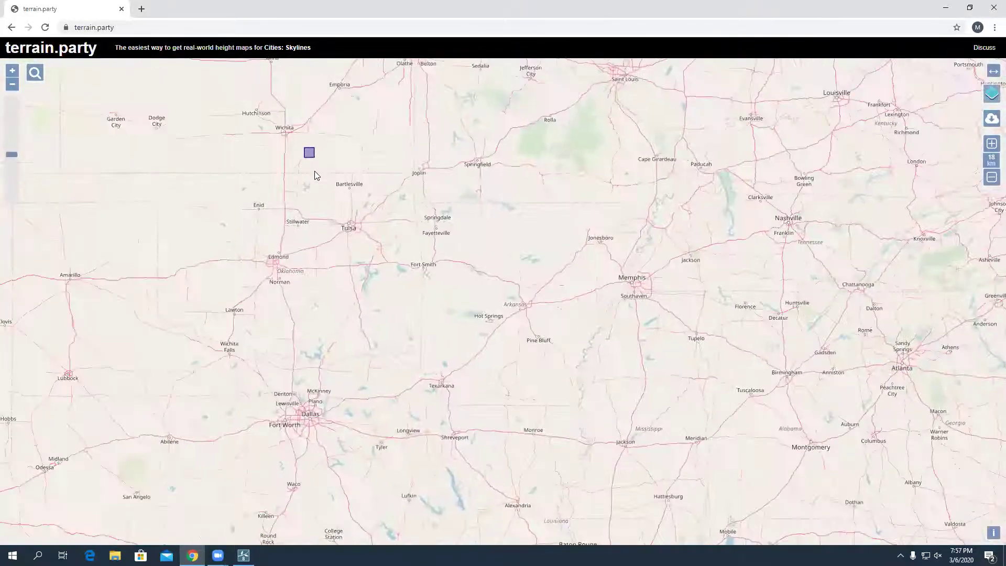
pyautogui.moveTo(311, 158); pyautogui.dragTo(323, 276)
pyautogui.scroll(1, 414, 182)
pyautogui.scroll(-2, 194, 199)
pyautogui.scroll(3, 202, 235)
pyautogui.scroll(-1, 323, 277)
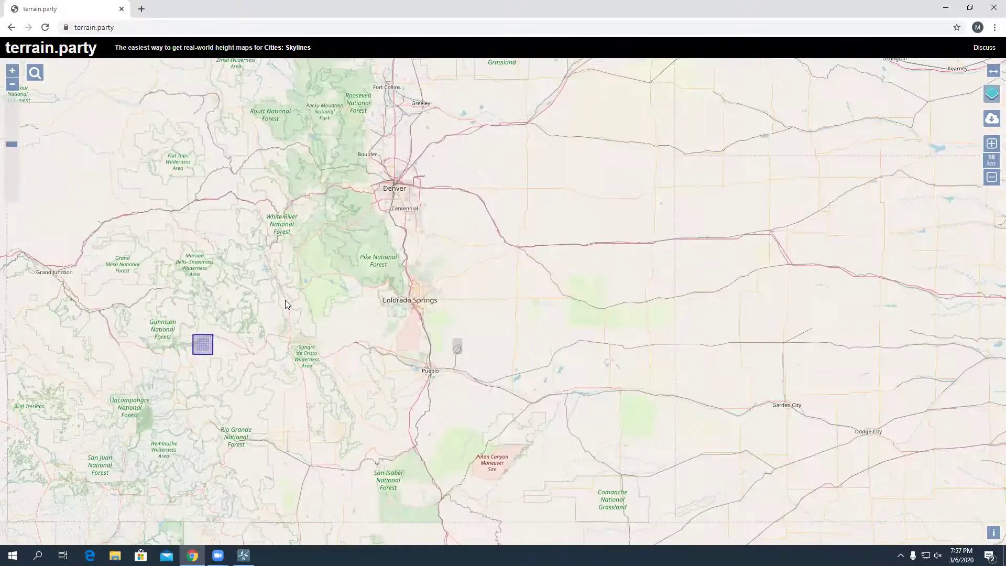
# Drag the selection square west of Denver and onto Boulder, Colorado.
pyautogui.moveTo(198, 344); pyautogui.dragTo(289, 328)
pyautogui.scroll(1, 319, 228)
pyautogui.scroll(-1, 320, 227)
pyautogui.scroll(1, 302, 343)
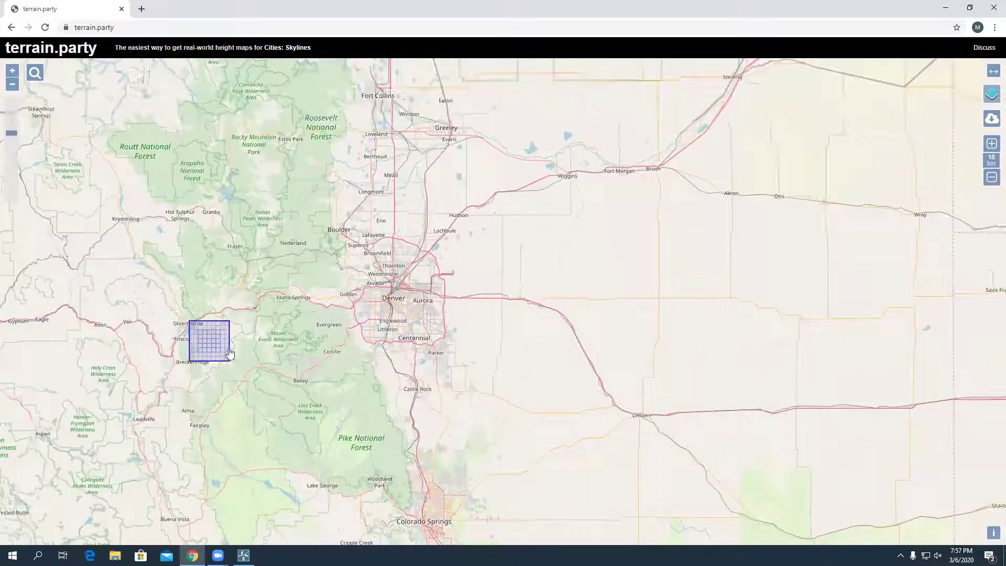
pyautogui.moveTo(212, 347); pyautogui.dragTo(330, 241)
pyautogui.scroll(3, 330, 240)
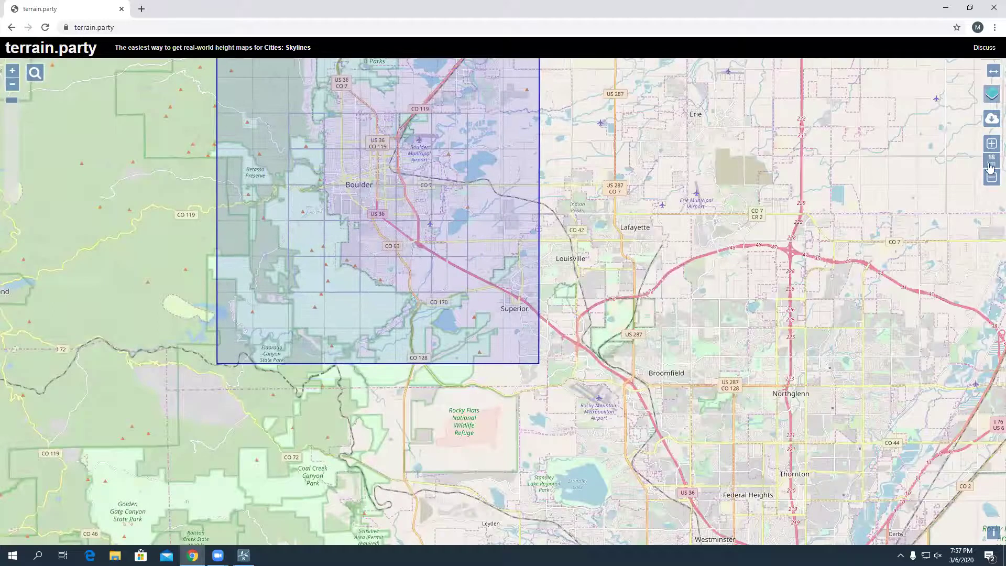
# Try a 19 km area, return to 18 km, and recentre the square over Boulder.
pyautogui.click(990, 144)
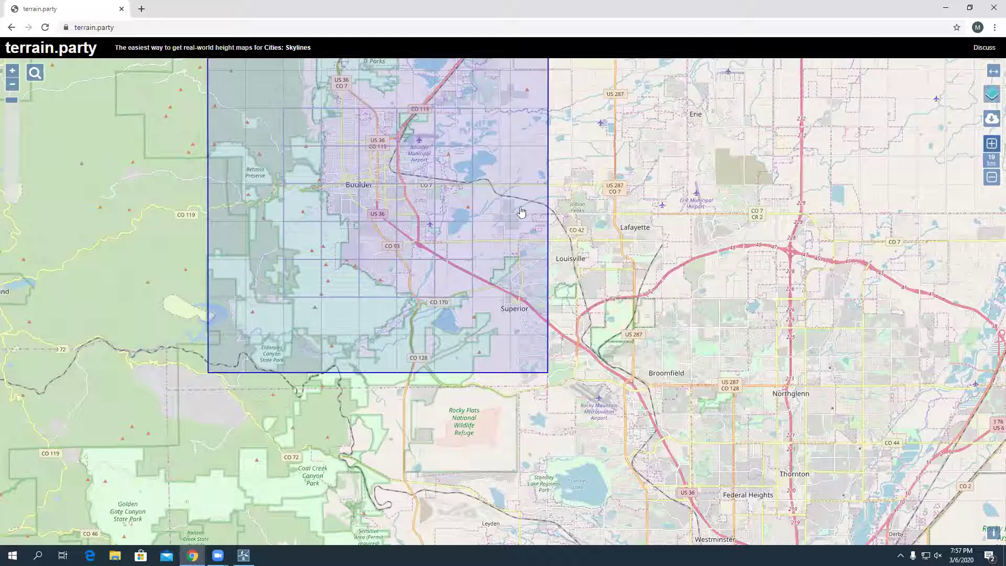
pyautogui.click(991, 176)
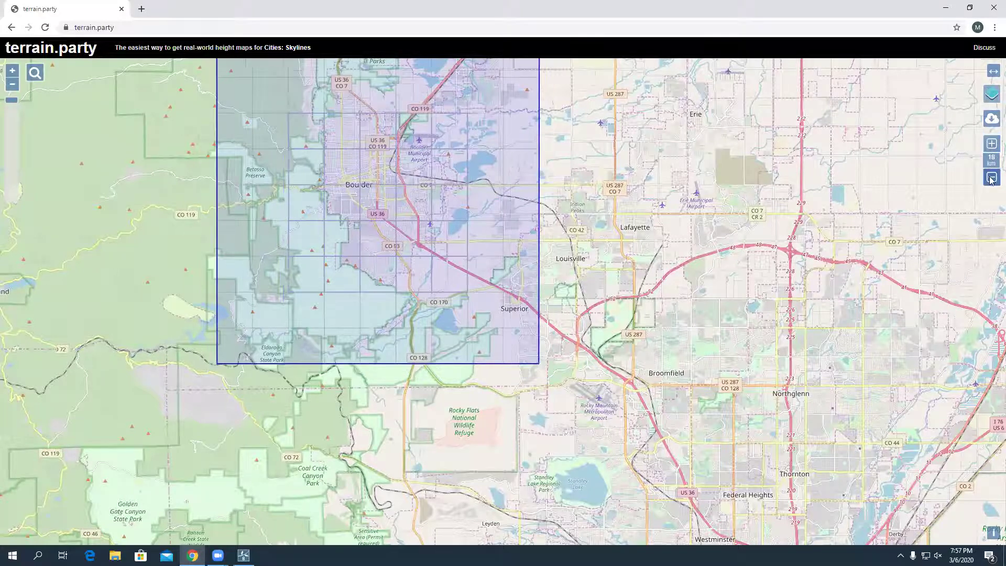
pyautogui.scroll(-1, 403, 273)
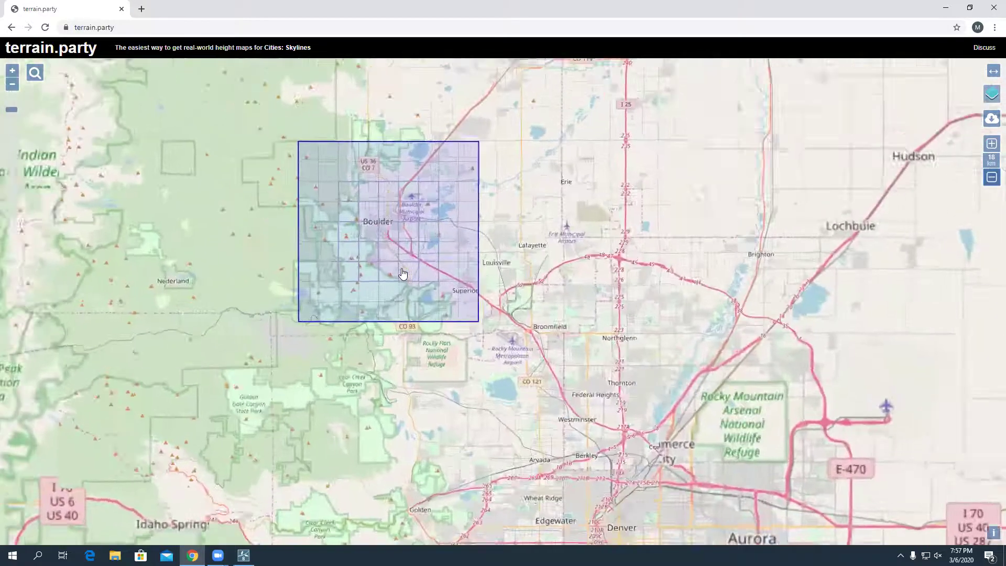
pyautogui.scroll(1, 344, 232)
pyautogui.scroll(-1, 417, 236)
pyautogui.moveTo(436, 248); pyautogui.dragTo(414, 222)
# Switch the map to USGS topographic imagery, cancel the export prompt, then choose USGS shaded relief.
pyautogui.moveTo(992, 97)
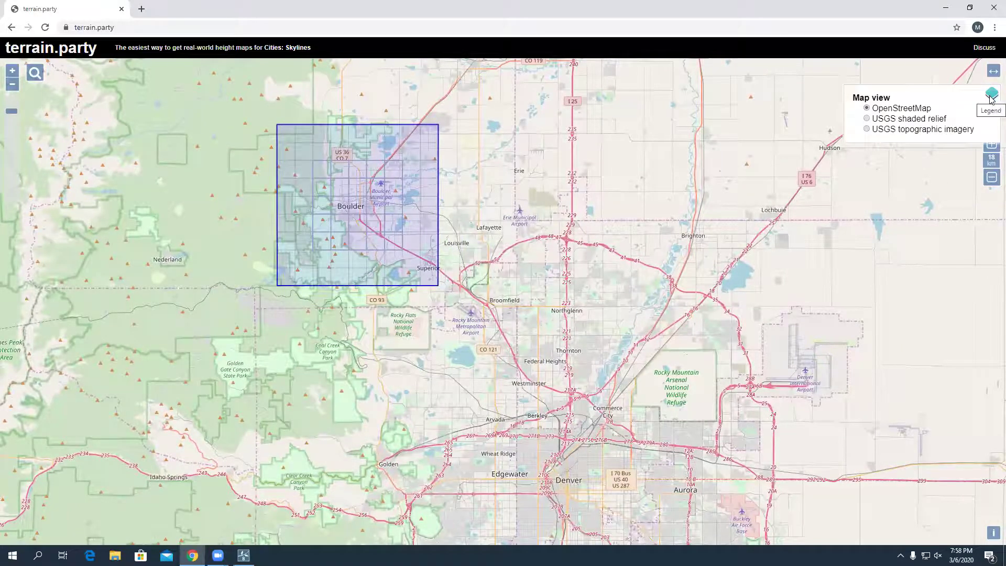
pyautogui.click(886, 131)
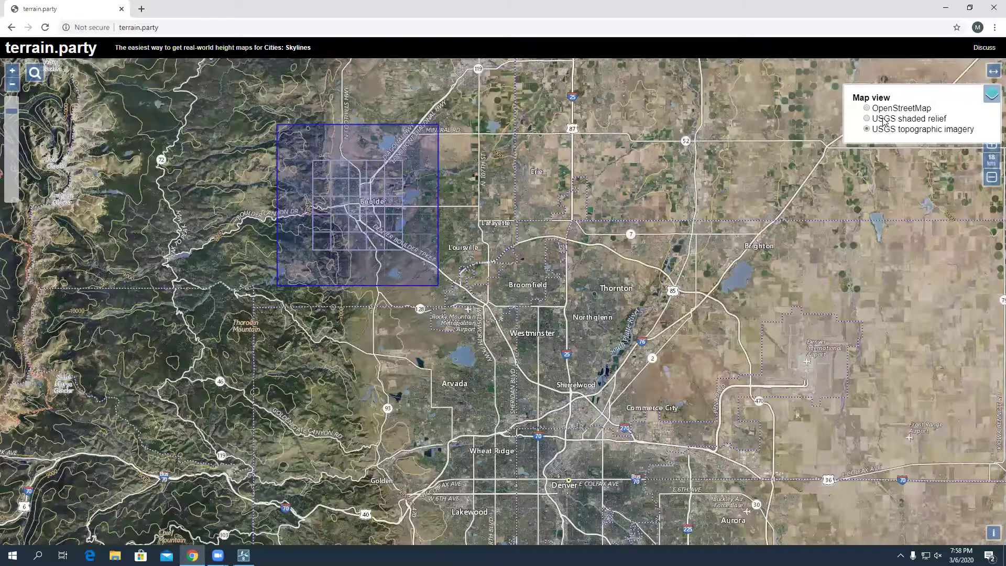
pyautogui.click(991, 119)
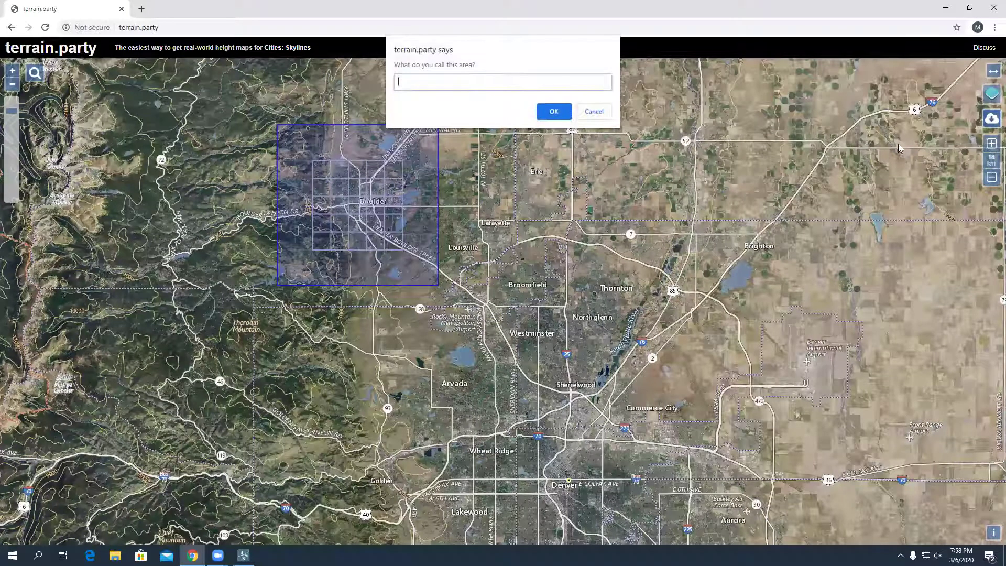
pyautogui.click(594, 112)
pyautogui.moveTo(992, 95)
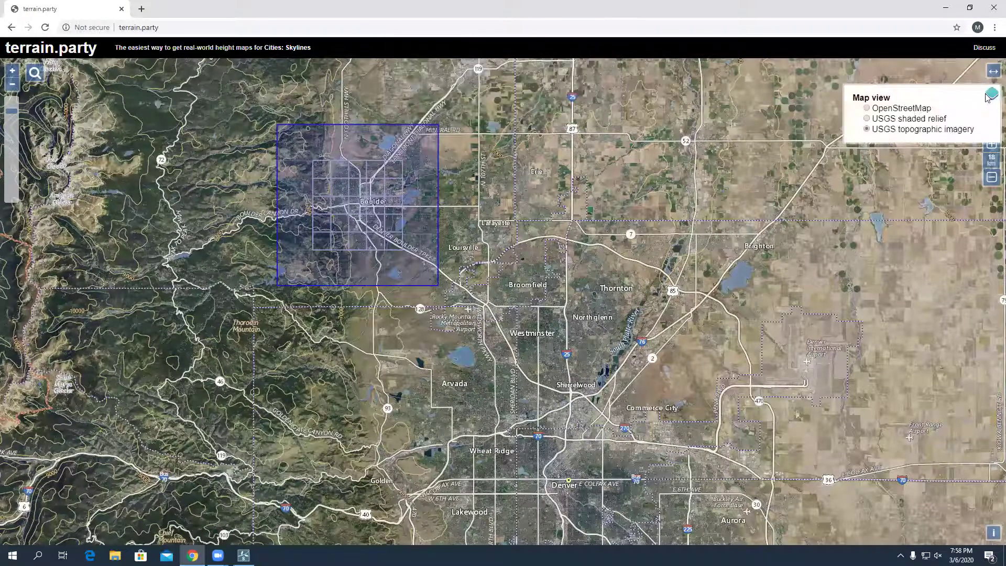
pyautogui.click(884, 120)
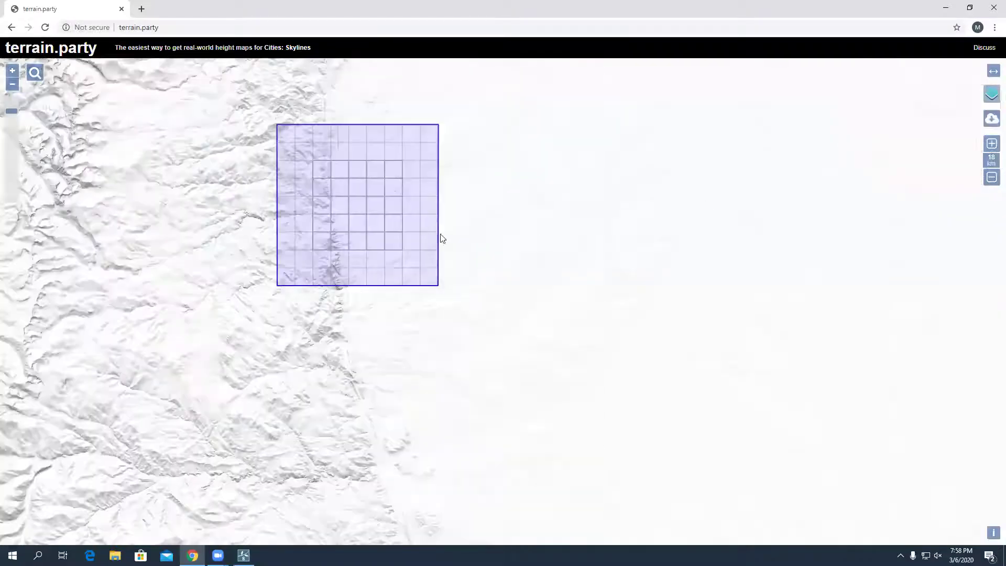
# Reposition the selection square to straddle the foothills and plains near Boulder.
pyautogui.moveTo(356, 240); pyautogui.dragTo(342, 243)
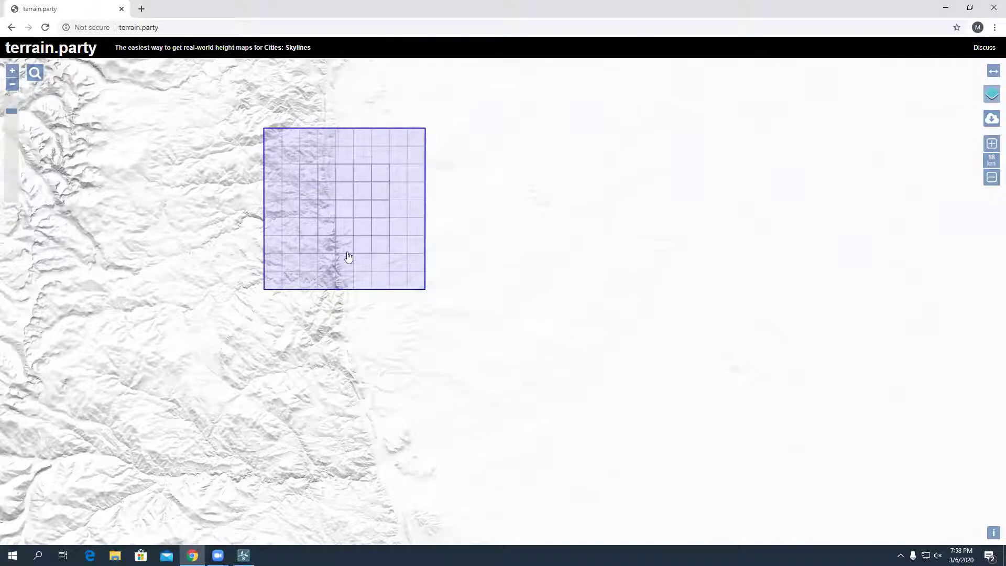
pyautogui.scroll(-1, 339, 217)
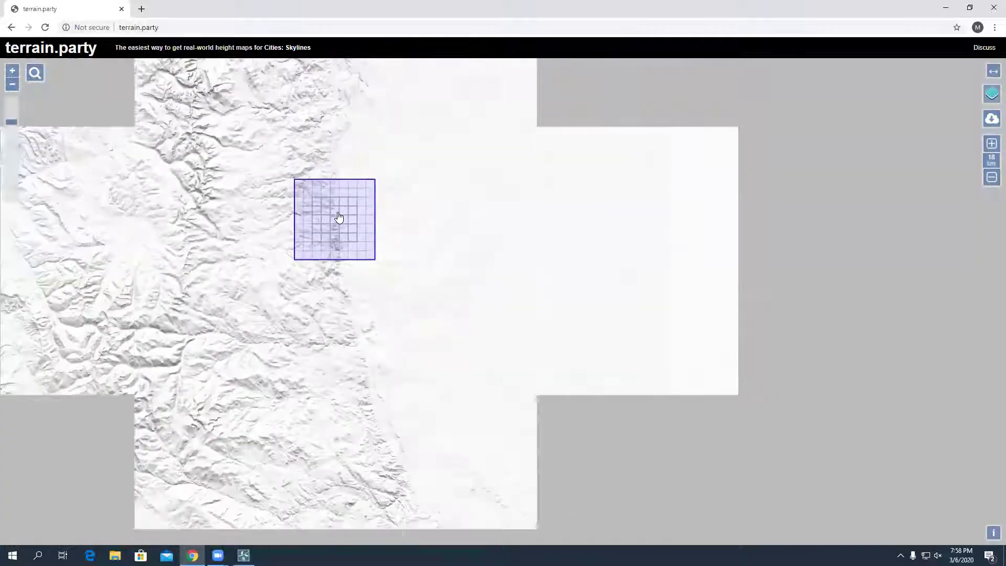
pyautogui.moveTo(336, 220); pyautogui.dragTo(313, 180)
pyautogui.scroll(1, 375, 230)
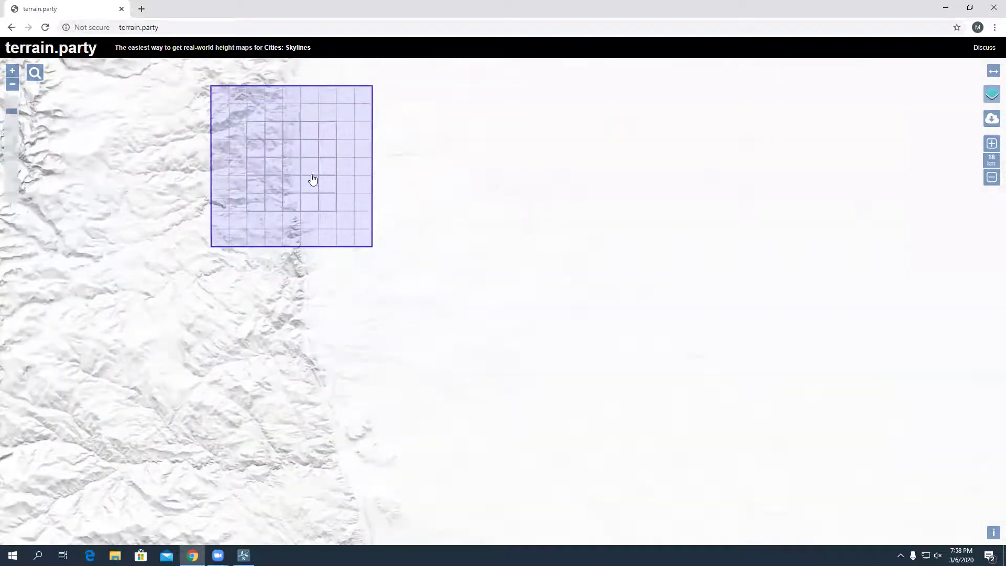
# Export the selected area named 'Hisper Because I feel like it' to download the heightmap zip.
pyautogui.click(991, 120)
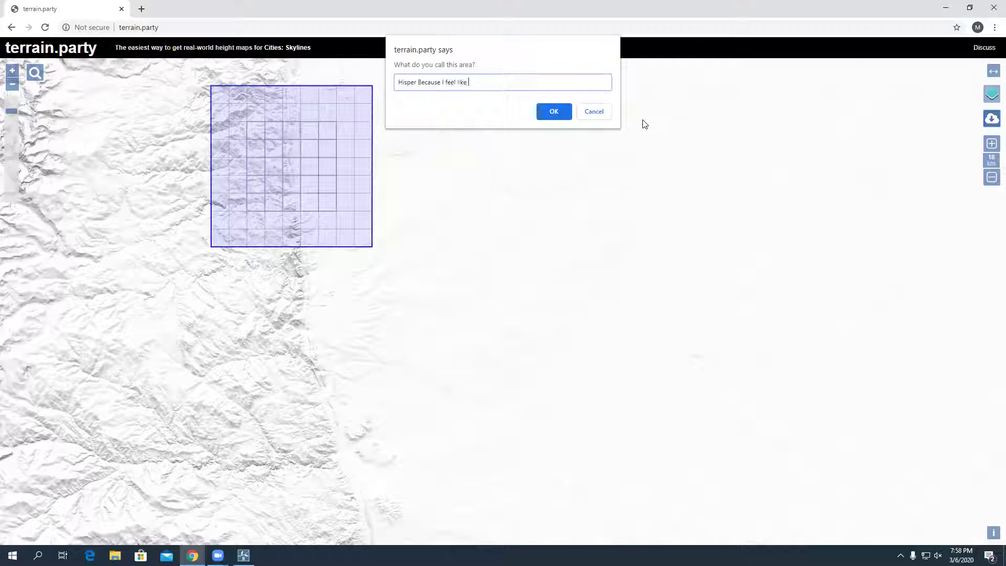
pyautogui.click(567, 114)
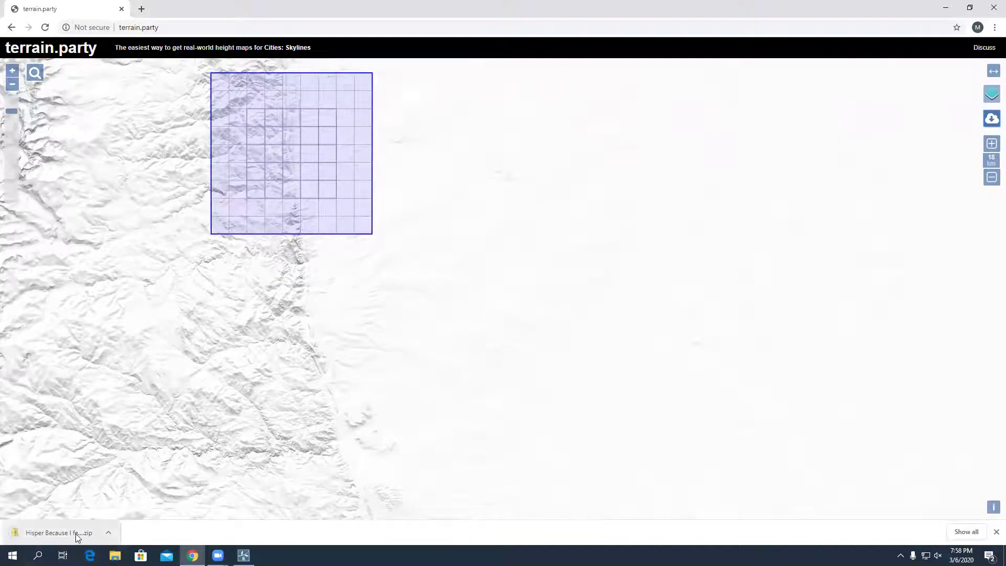
# Open the downloaded zip and preview the first two height map images.
pyautogui.click(107, 532)
pyautogui.click(138, 467)
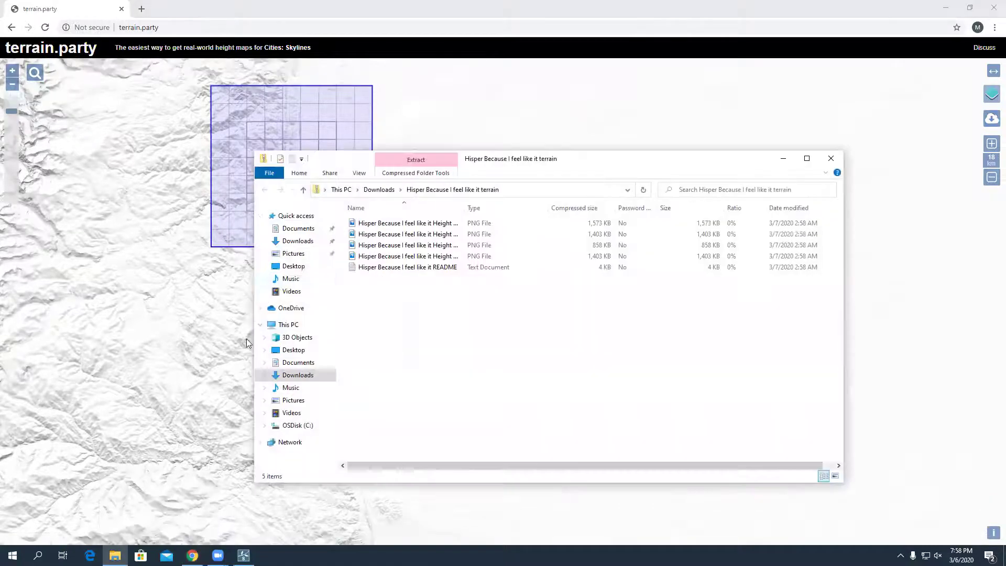
pyautogui.click(395, 226)
pyautogui.doubleClick(395, 225)
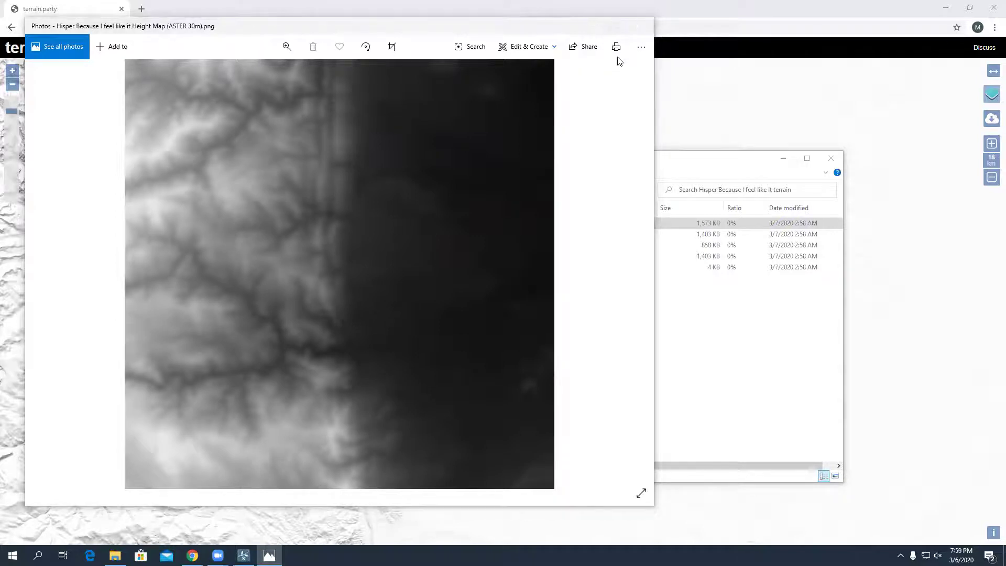
pyautogui.click(733, 410)
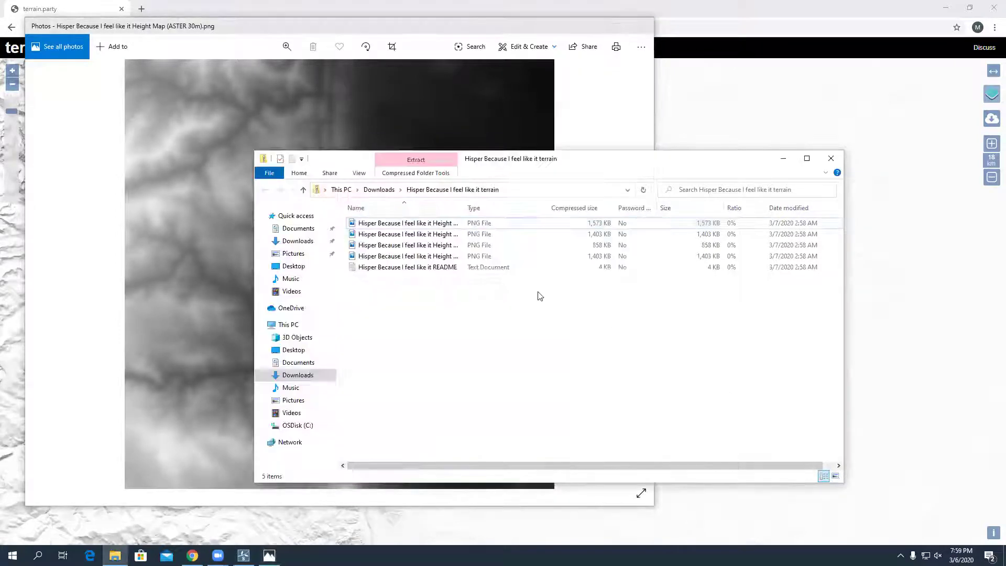
pyautogui.doubleClick(445, 235)
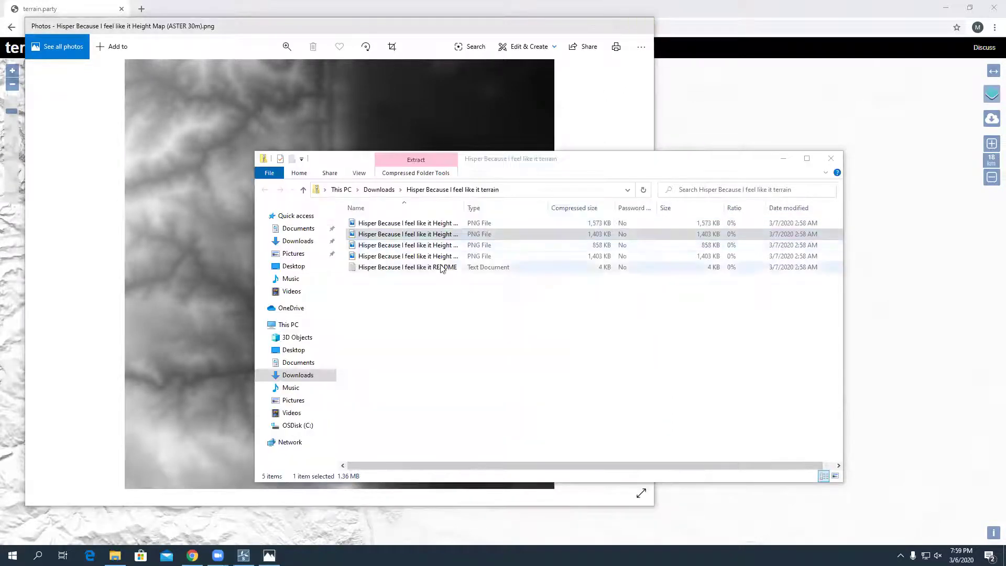
# Preview the SRTM30 Plus height map, then close it.
pyautogui.click(431, 250)
pyautogui.doubleClick(431, 250)
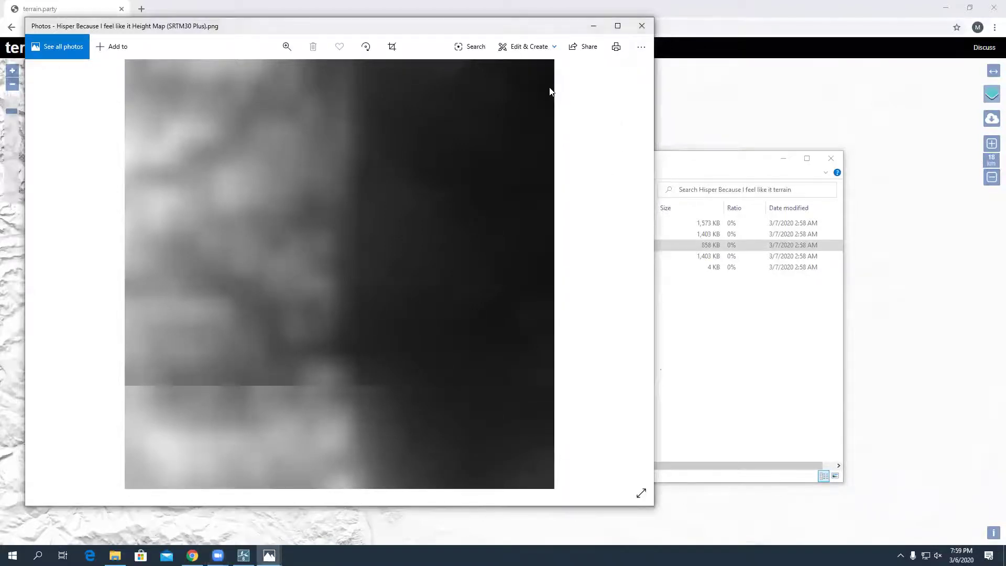
pyautogui.moveTo(185, 27); pyautogui.dragTo(205, 146)
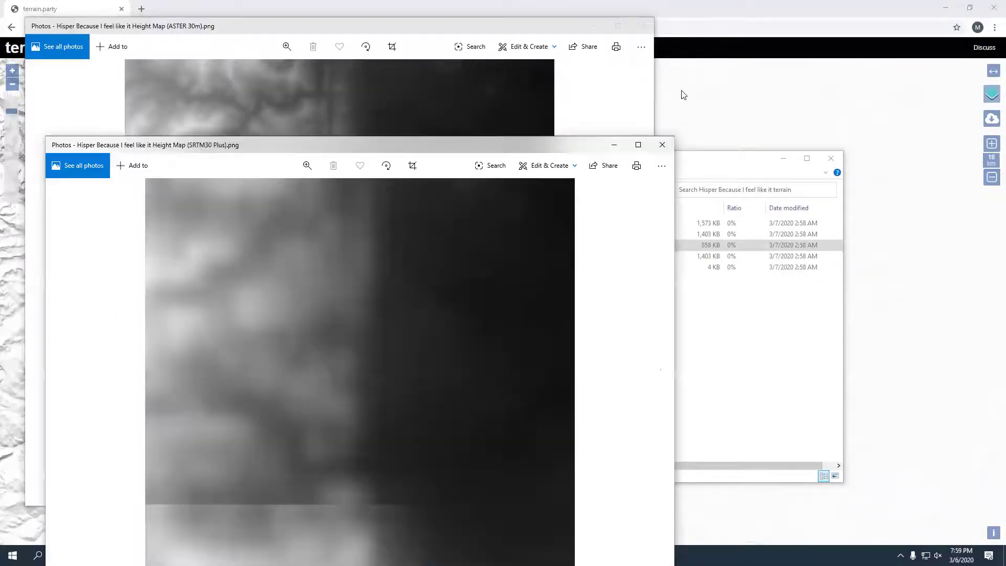
pyautogui.click(662, 145)
# Preview and close the USGS NED 10m height map, then close the terrain folder window.
pyautogui.click(429, 257)
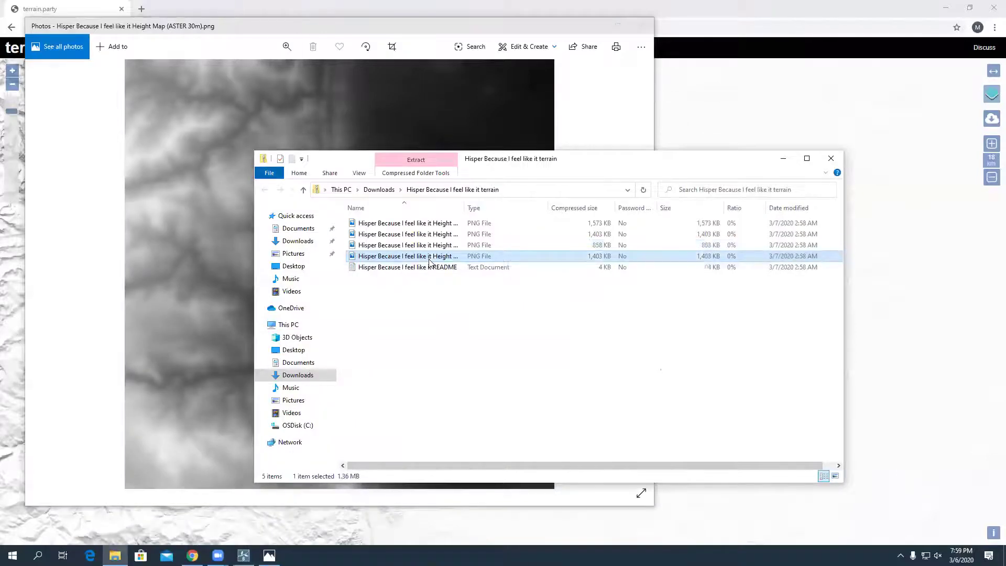
pyautogui.doubleClick(430, 257)
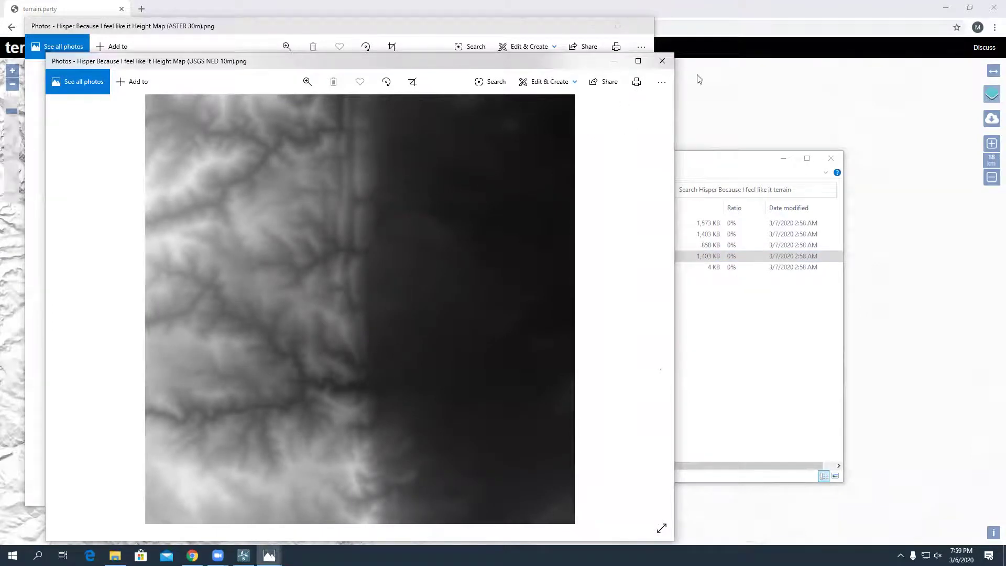
pyautogui.click(662, 61)
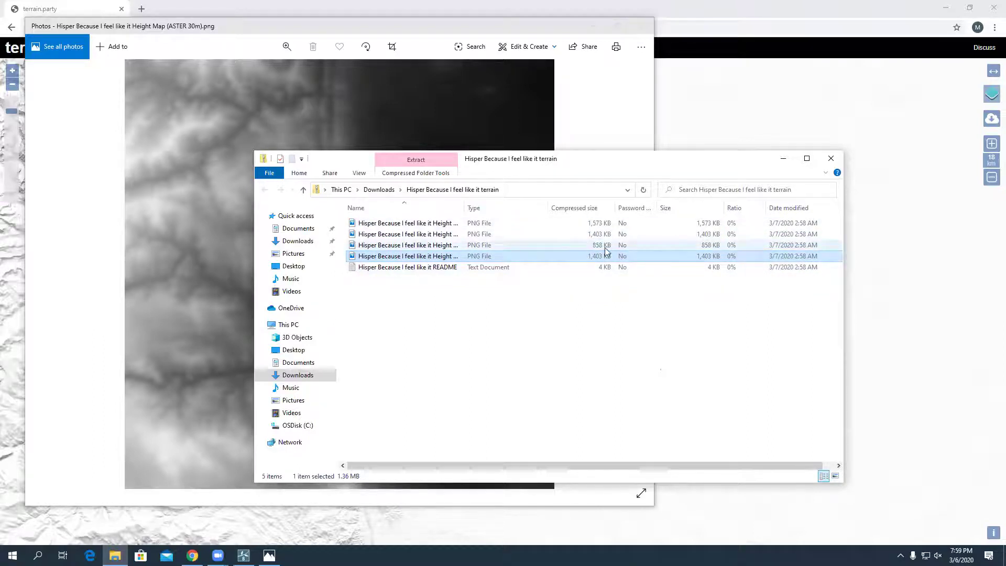
pyautogui.click(559, 223)
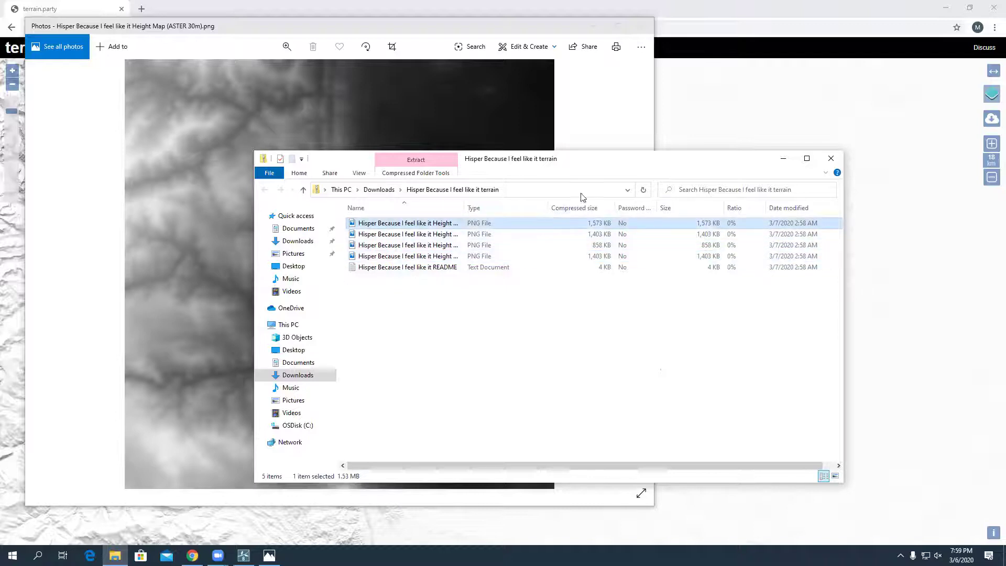
pyautogui.click(832, 158)
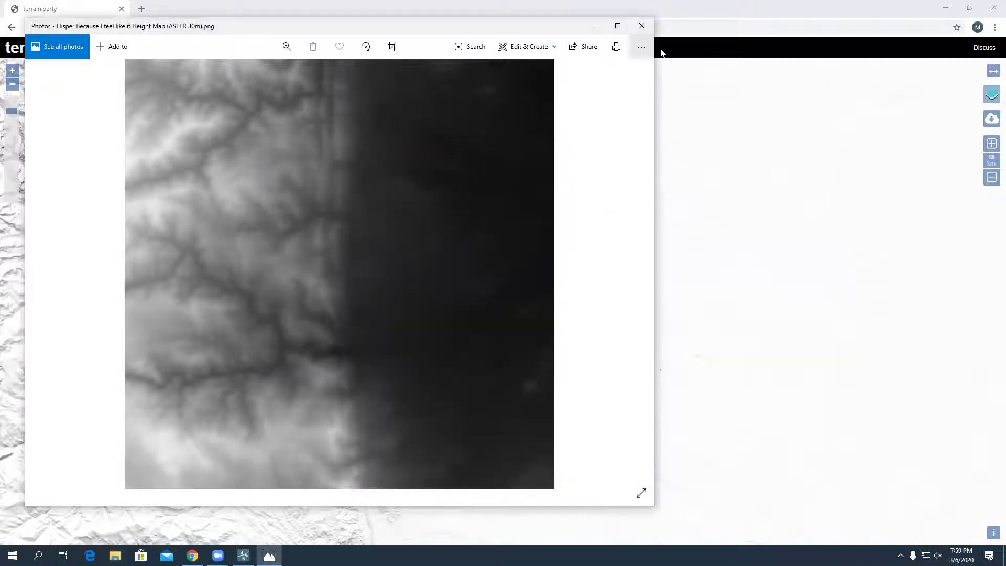
# Close Photos, browse Downloads and Pictures in Lumion's Load terrain map dialog, then return to Chrome.
pyautogui.click(642, 26)
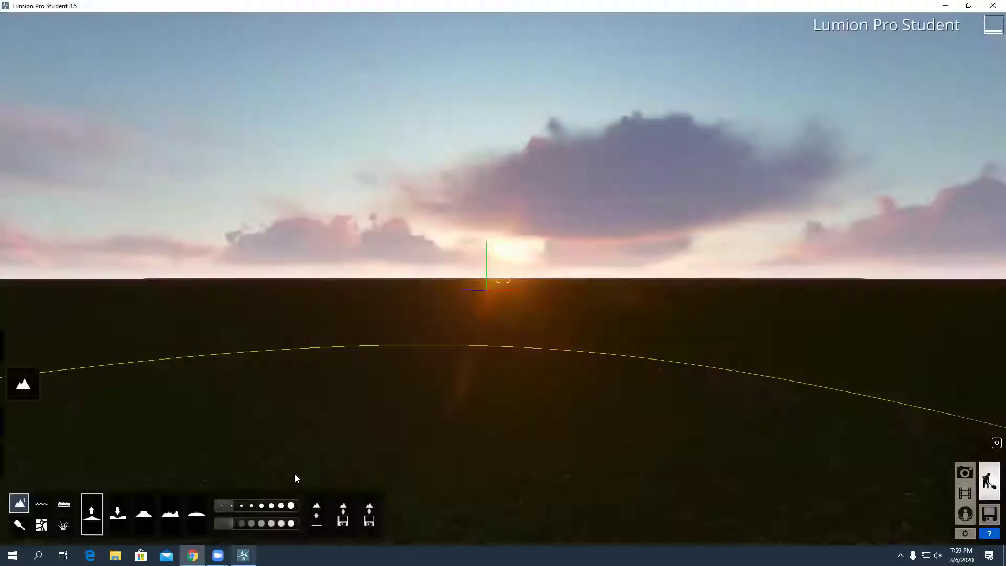
pyautogui.click(347, 514)
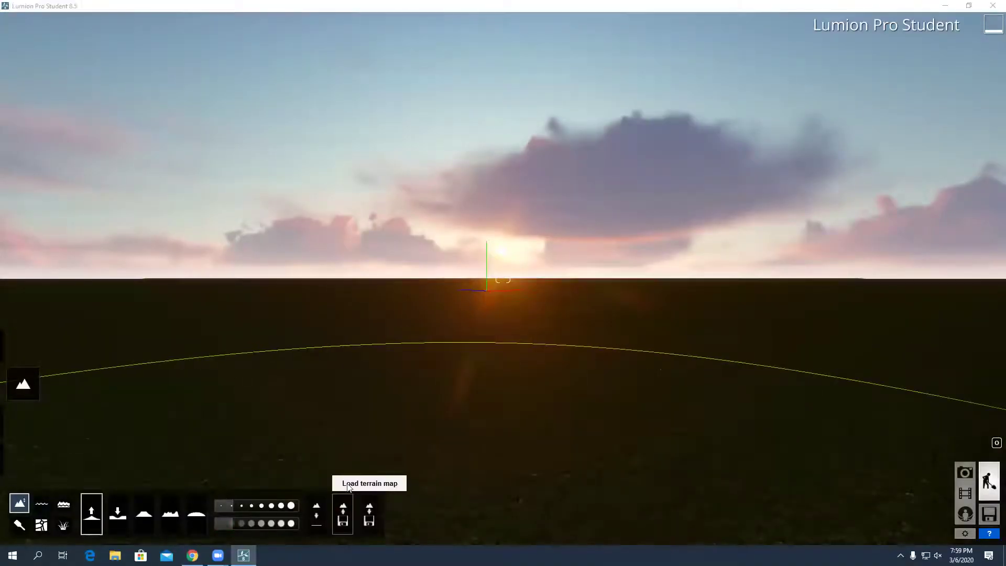
pyautogui.scroll(3, 62, 123)
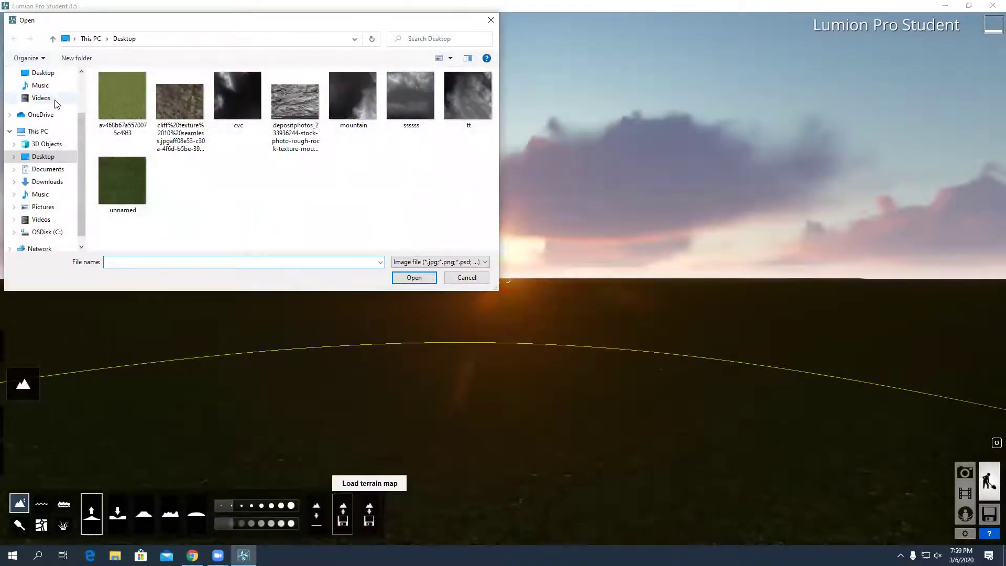
pyautogui.click(47, 107)
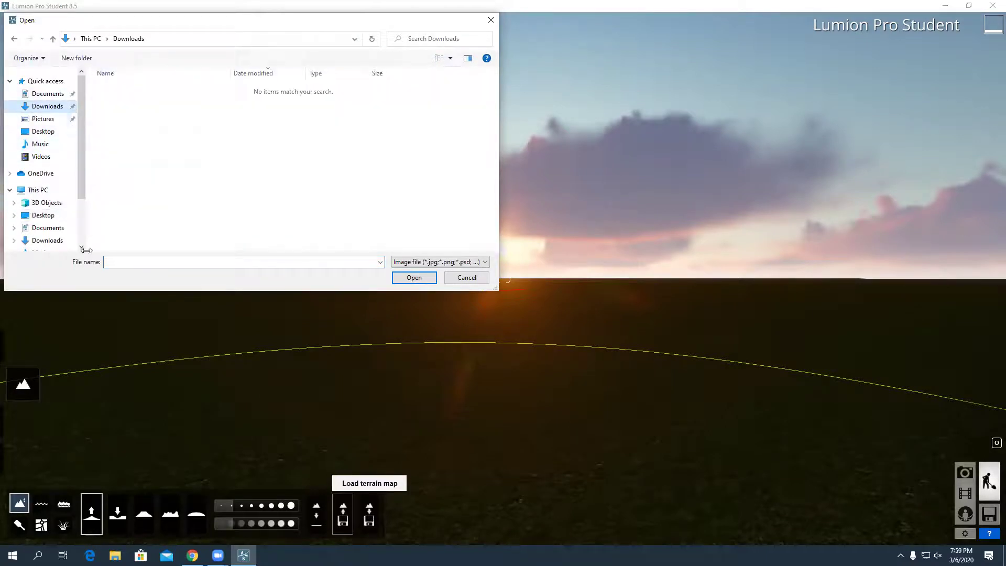
pyautogui.click(43, 119)
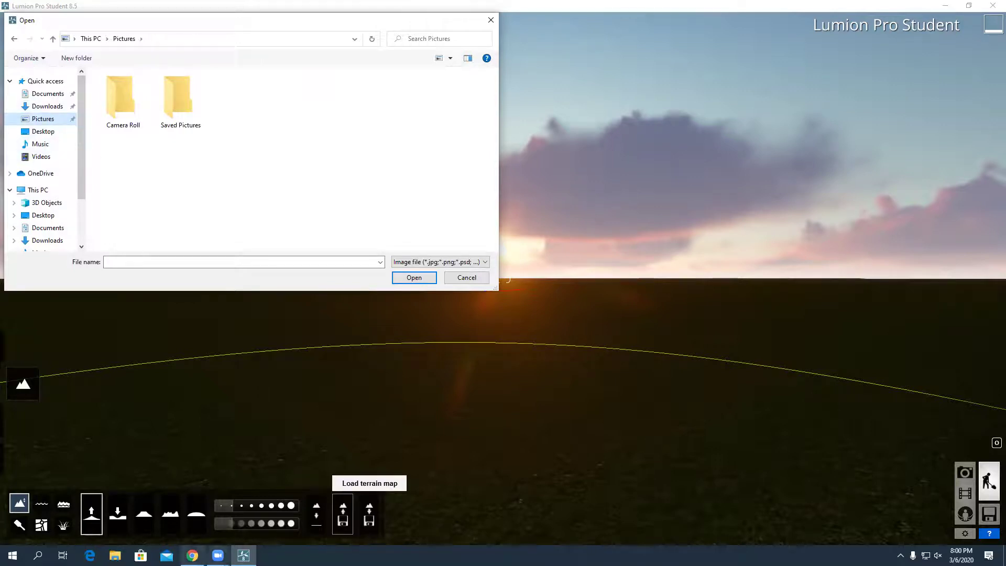
pyautogui.click(192, 555)
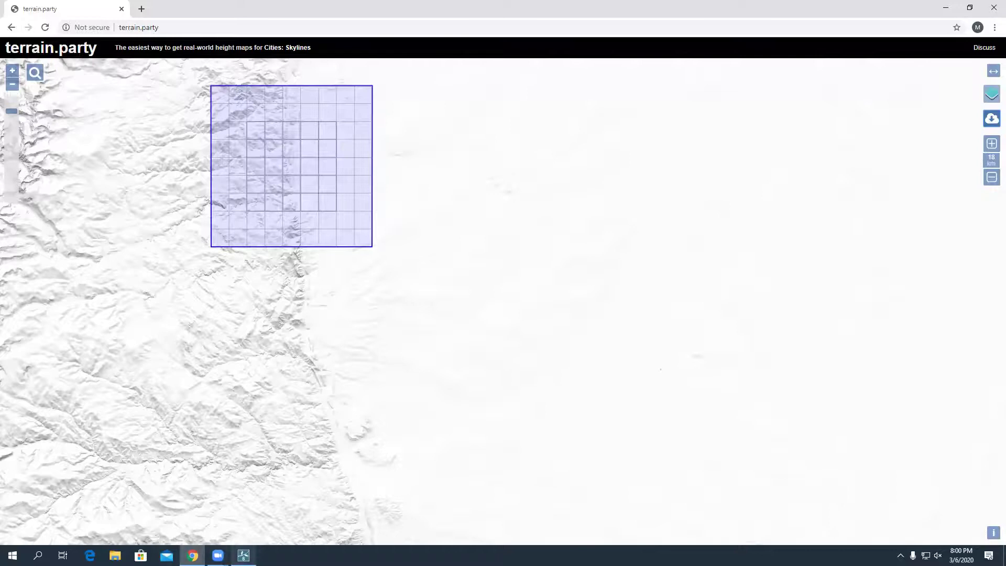
# Check the height map PNGs in the Downloads terrain folder, then close both Explorer windows.
pyautogui.click(114, 556)
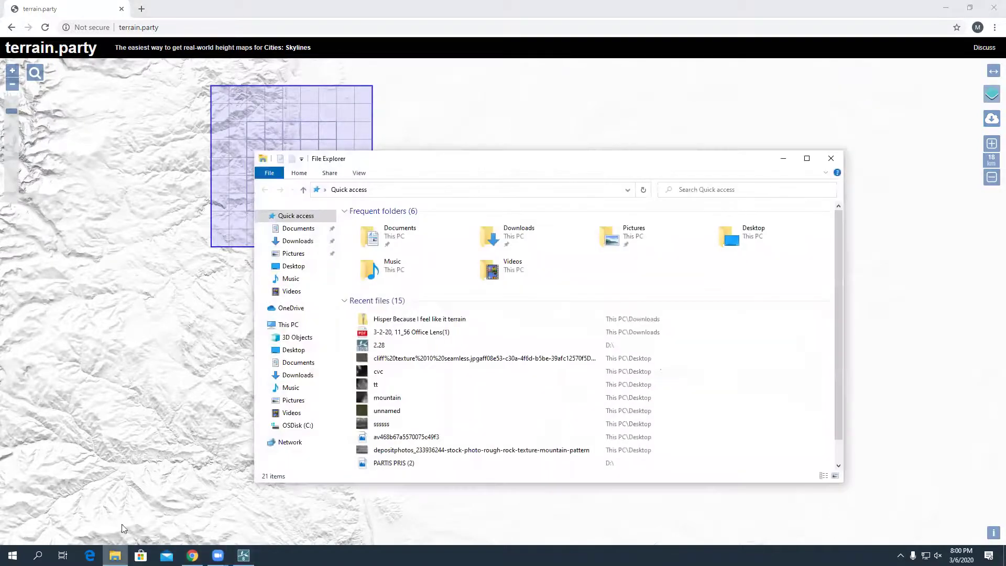
pyautogui.click(294, 241)
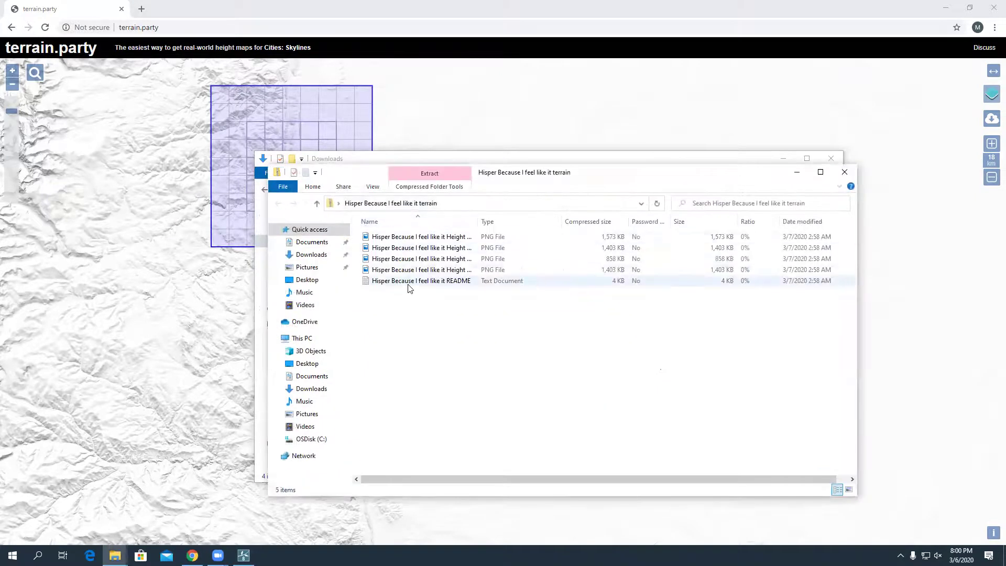
pyautogui.click(396, 236)
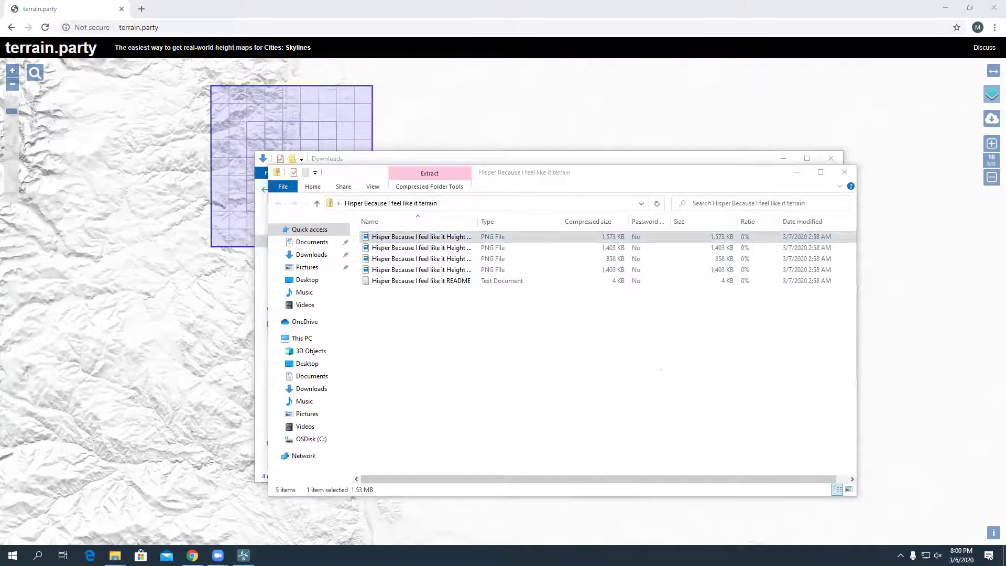
pyautogui.click(845, 175)
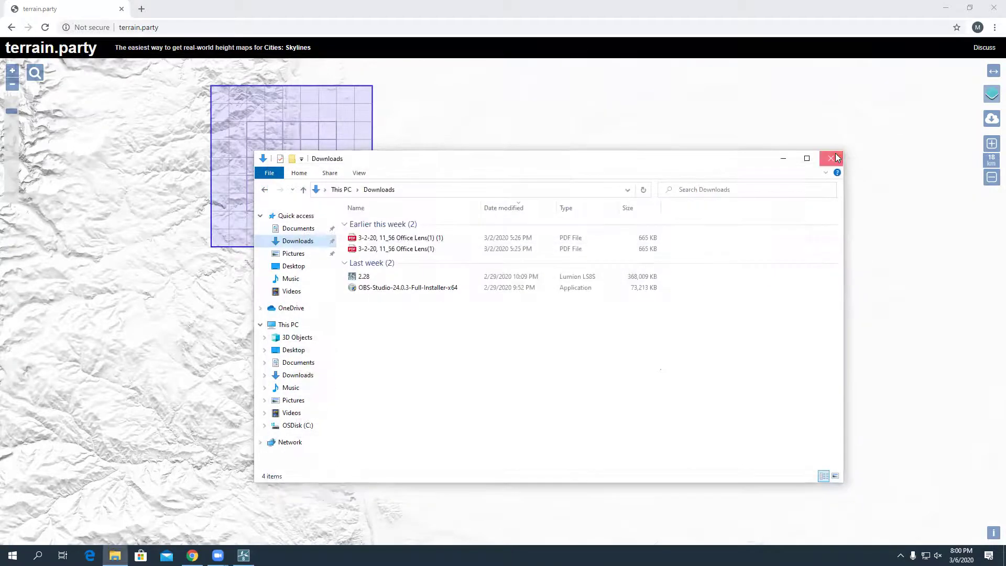
pyautogui.click(830, 158)
# Load the Height Map (ASTER 30m) image from the Desktop as the Lumion terrain.
pyautogui.hotkey('alt', 'Tab')
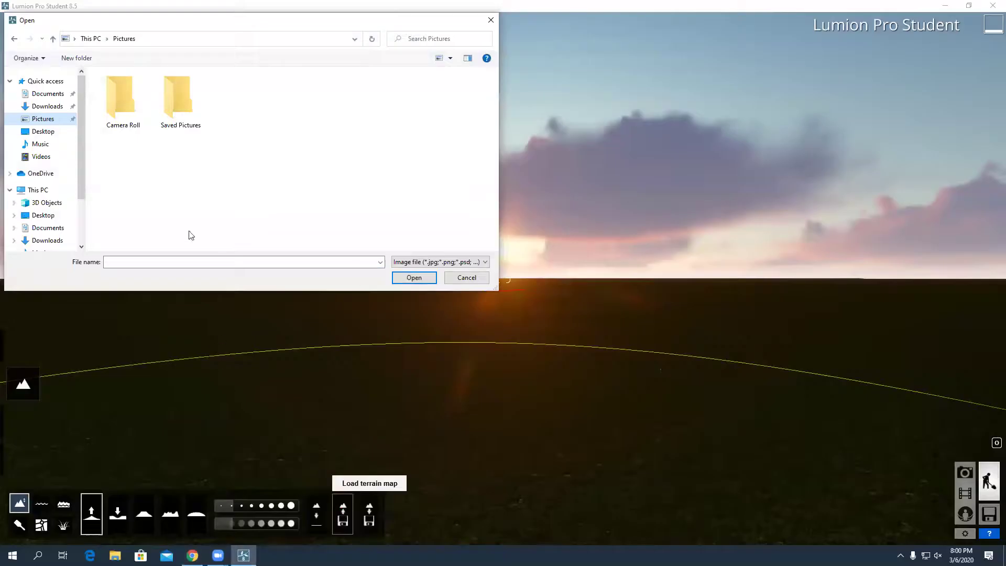
pyautogui.click(62, 107)
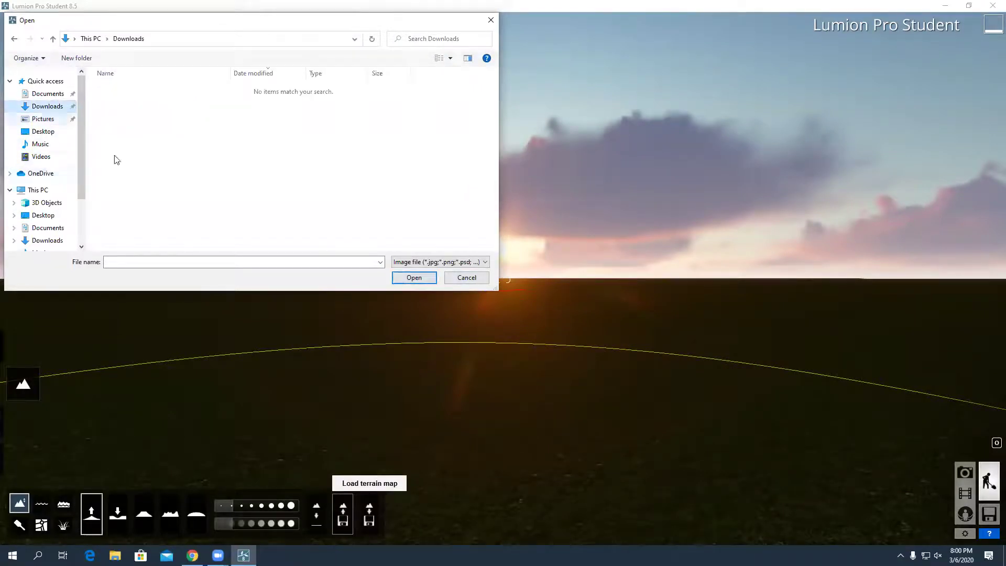
pyautogui.click(47, 132)
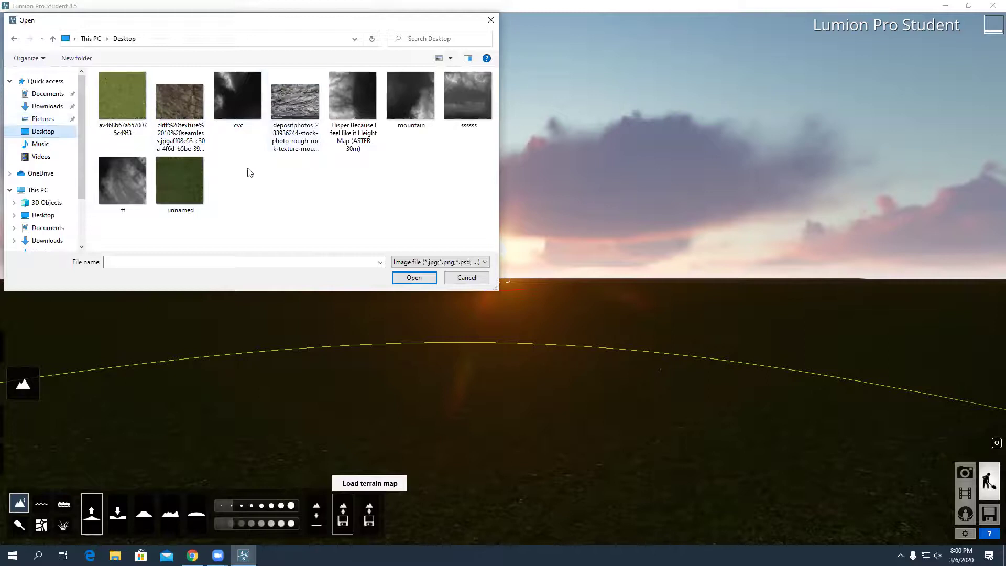
pyautogui.click(347, 115)
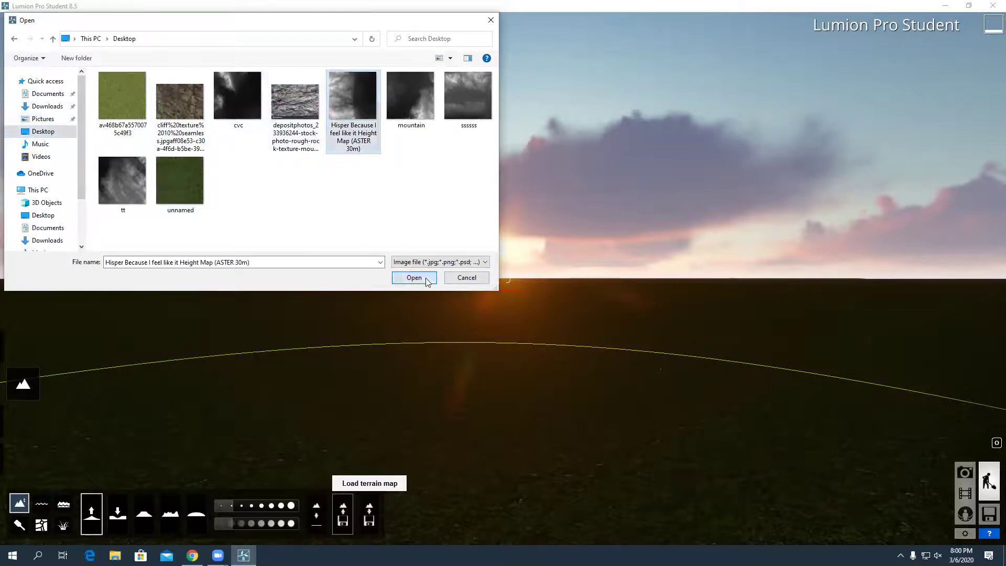
pyautogui.click(414, 277)
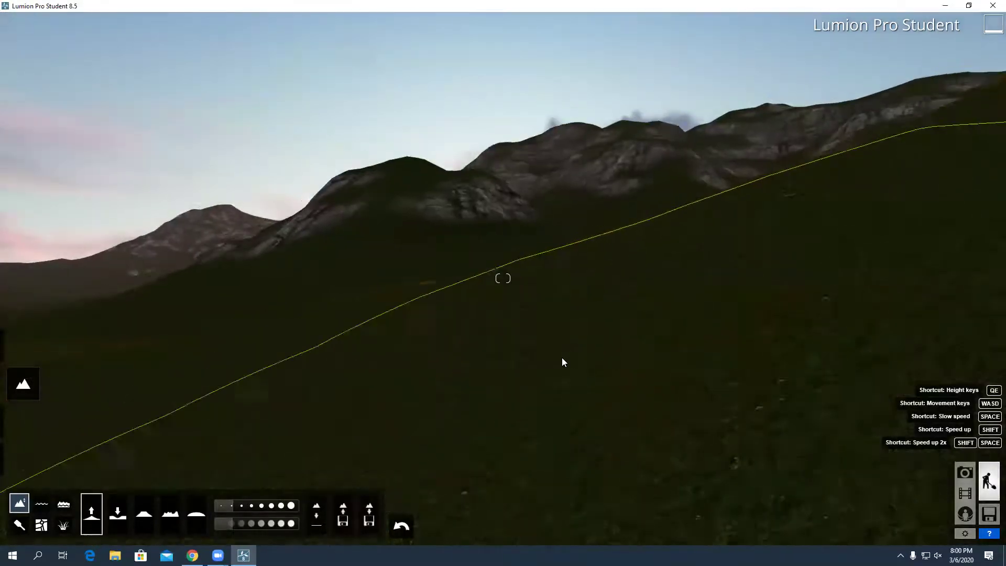
# Raise, tilt and back the camera away to view the mountain ridge beside the plain.
pyautogui.press('e')
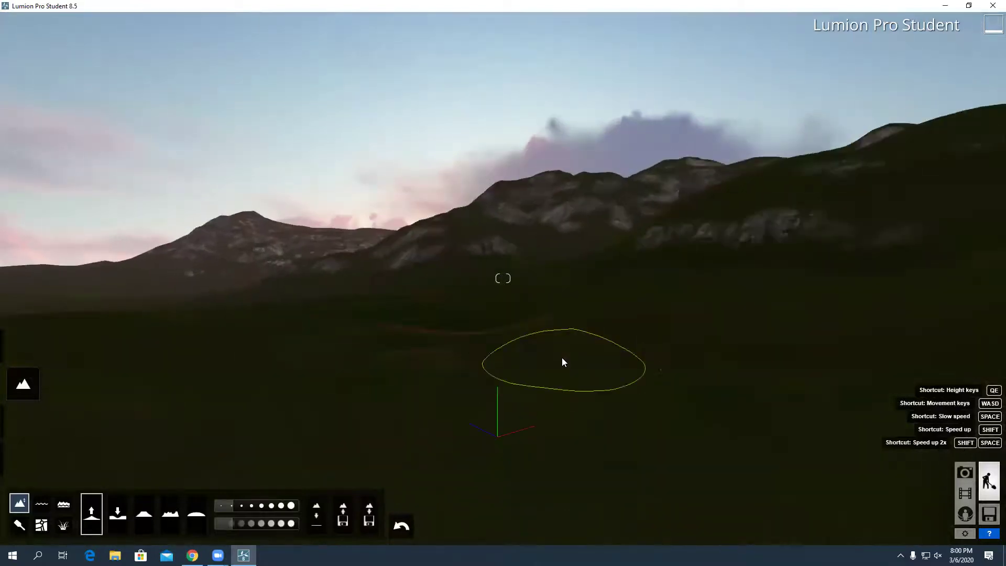
pyautogui.press('s')
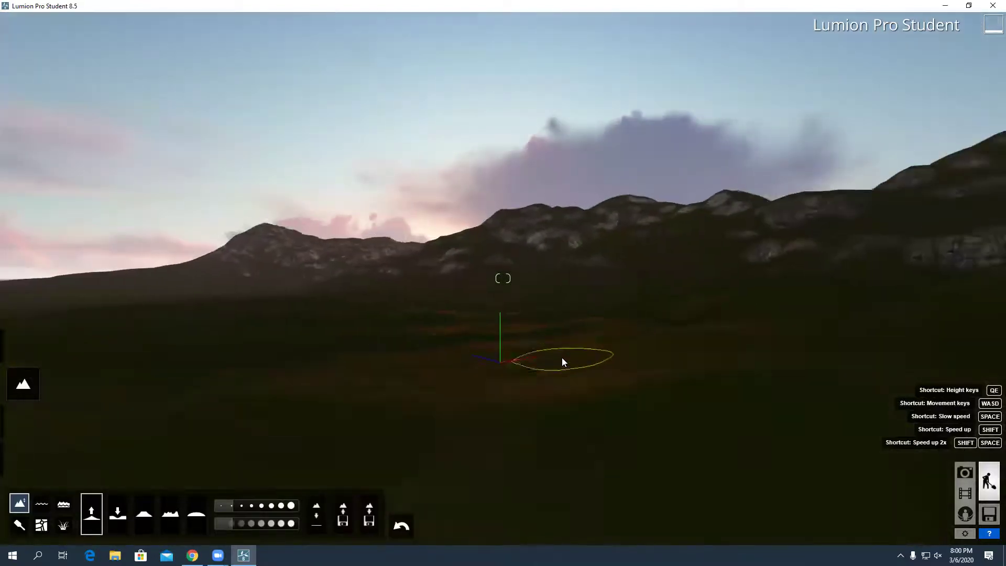
pyautogui.moveTo(561, 357)
pyautogui.mouseDown(button='right')
pyautogui.moveTo(562, 367)
pyautogui.moveTo(561, 348)
pyautogui.mouseUp(button='right')
pyautogui.press('s')
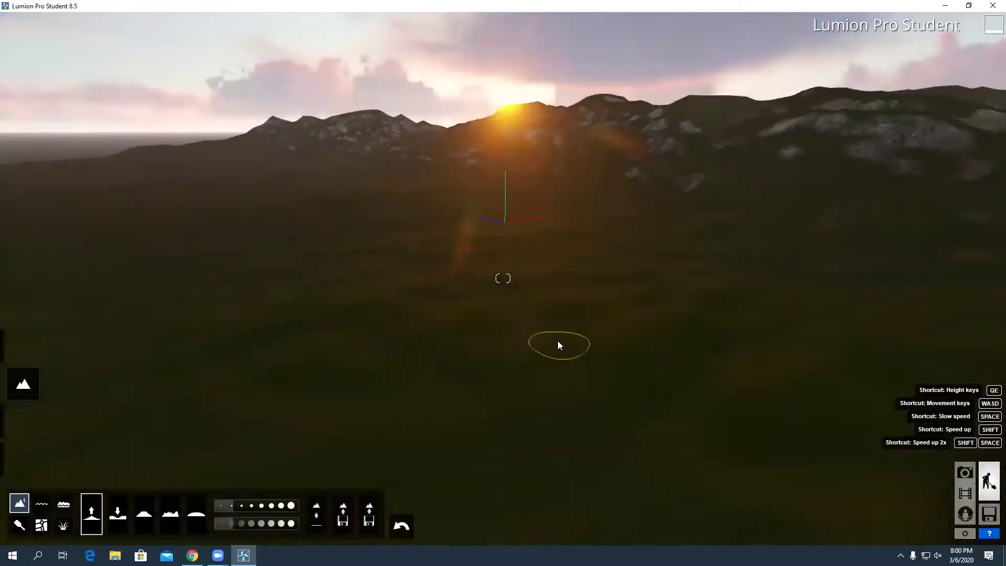
pyautogui.press('s')
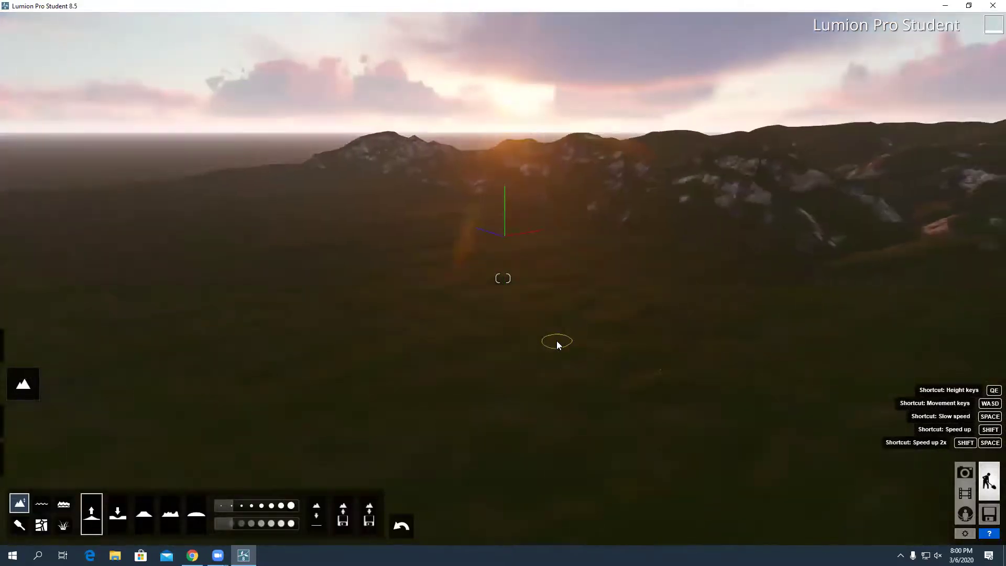
pyautogui.press('s')
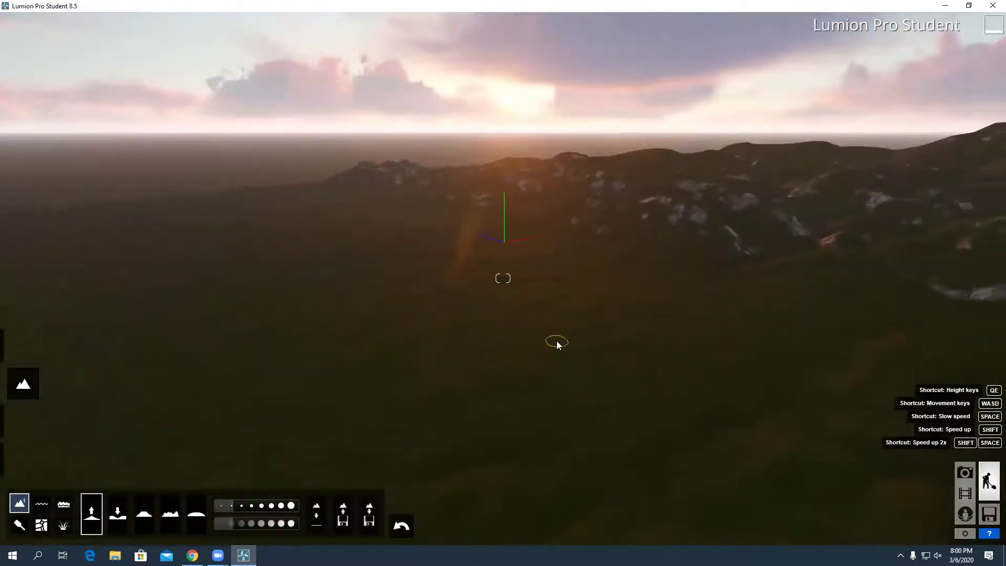
pyautogui.press('s')
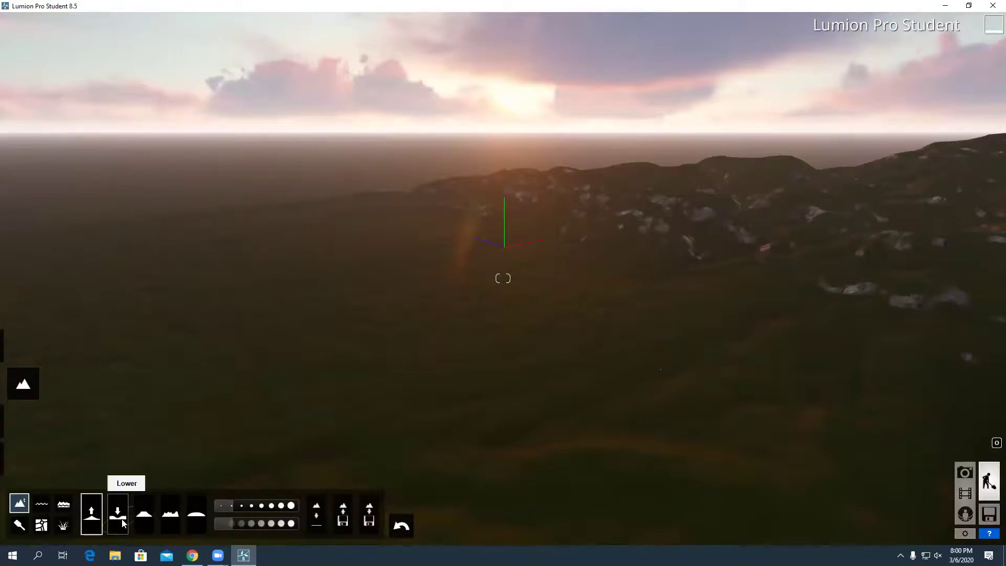
# Select the Flatten terrain brush and enlarge its brush size to 4.8.
pyautogui.click(143, 515)
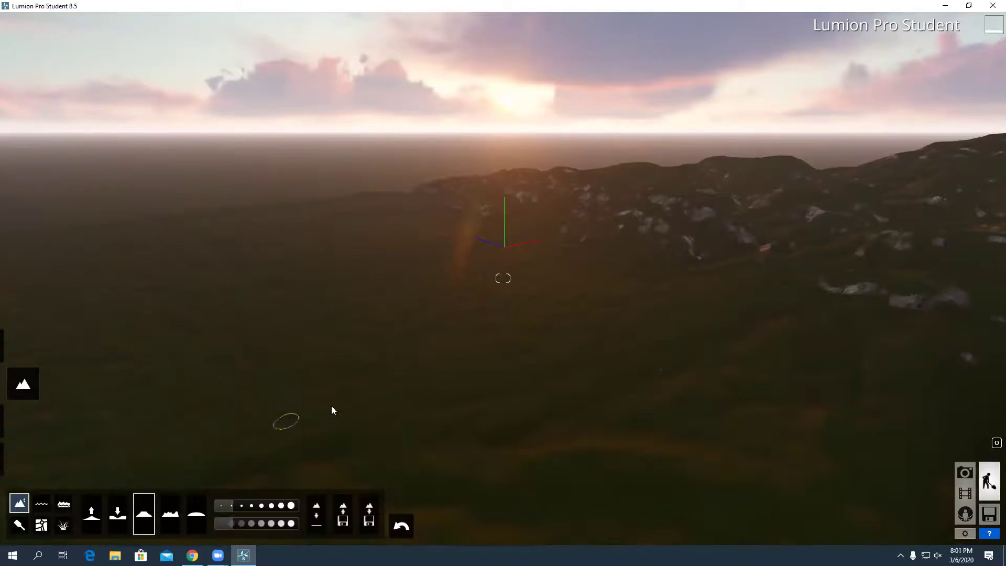
pyautogui.moveTo(232, 506)
pyautogui.mouseDown()
pyautogui.moveTo(294, 516)
pyautogui.moveTo(282, 511)
pyautogui.mouseUp()
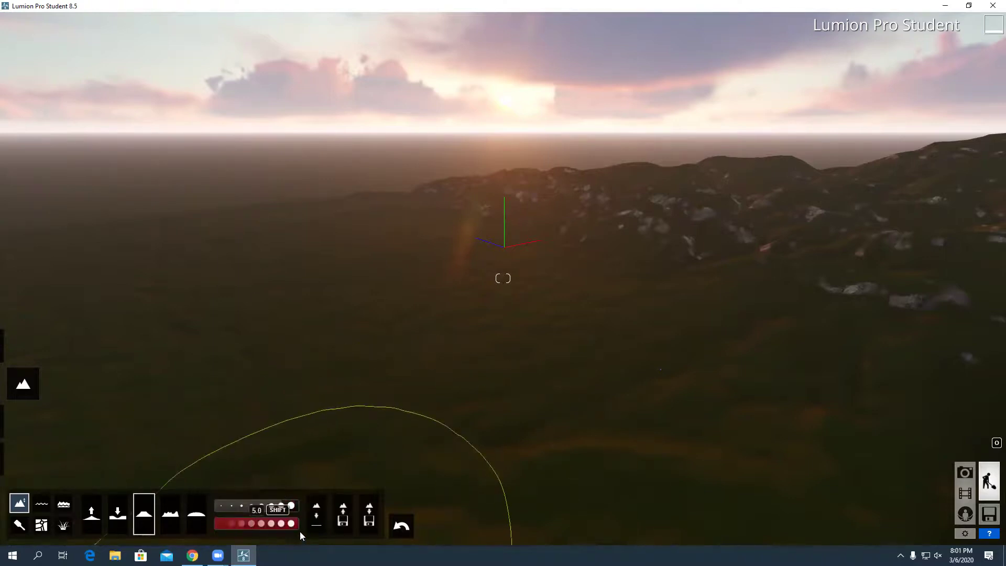